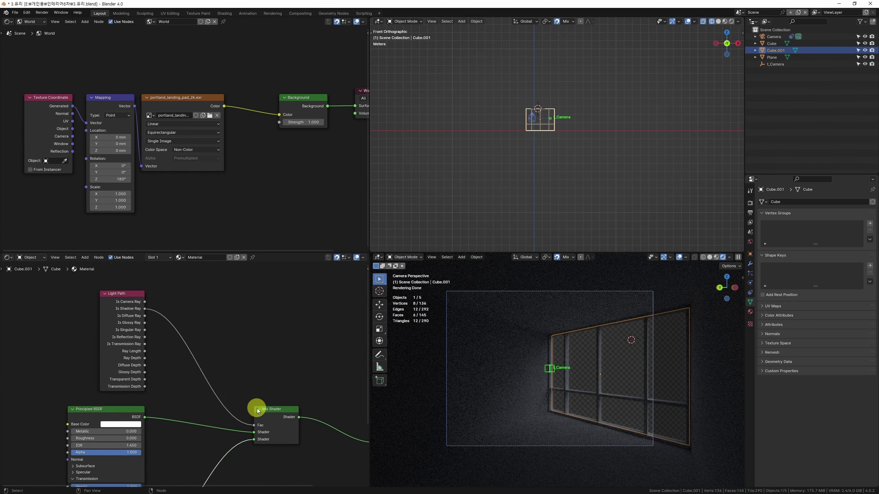
Step: Set the world environment texture's Mapping rotation on Z to 90°
{"action": "double_click", "coordinate": [121, 178]}
{"action": "type", "text": "90"}
{"action": "key", "text": "Return"}
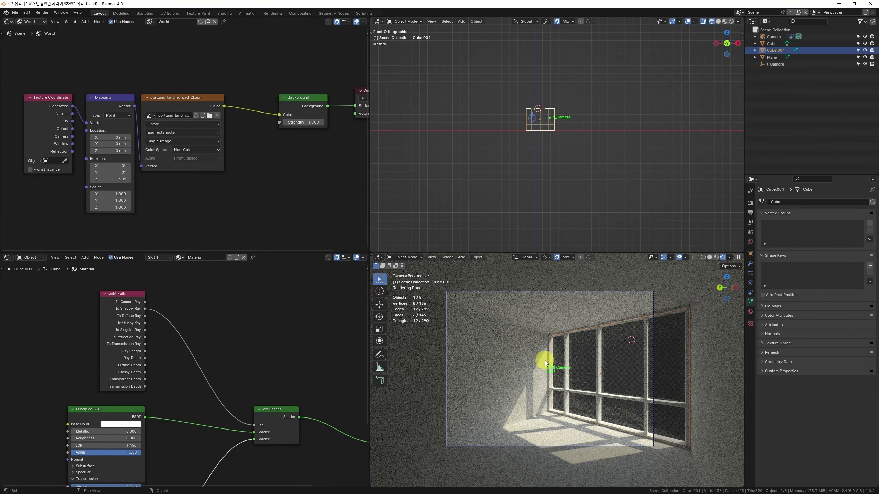
{"action": "left_click", "coordinate": [190, 97]}
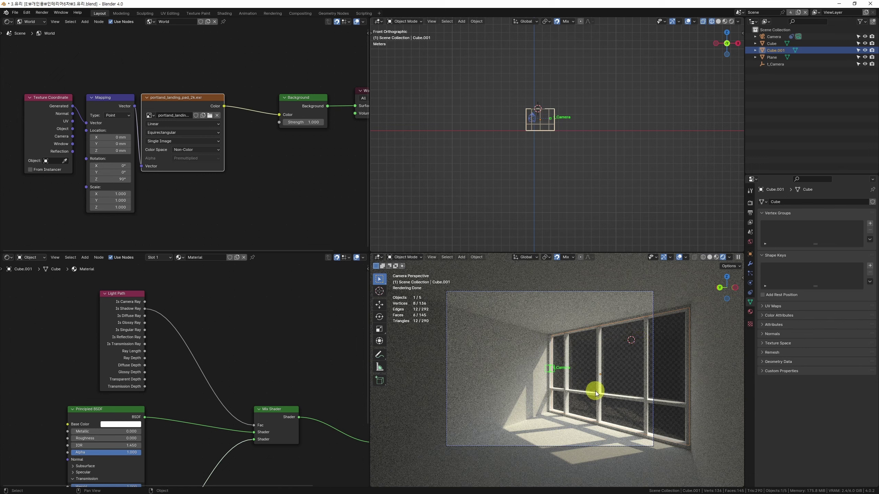
Step: Move the glass object about 16 m sideways and 7.9 m up, out of the window, and undo the move
{"action": "middle_click_drag", "start_coordinate": [561, 146], "coordinate": [521, 148], "text": "shift"}
{"action": "key", "text": "g"}
{"action": "left_click", "coordinate": [645, 98]}
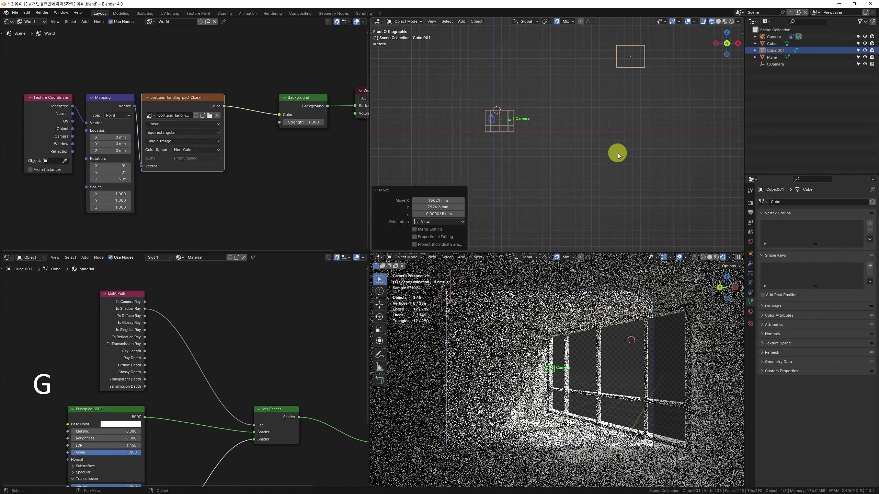
{"action": "key", "text": "ctrl+z"}
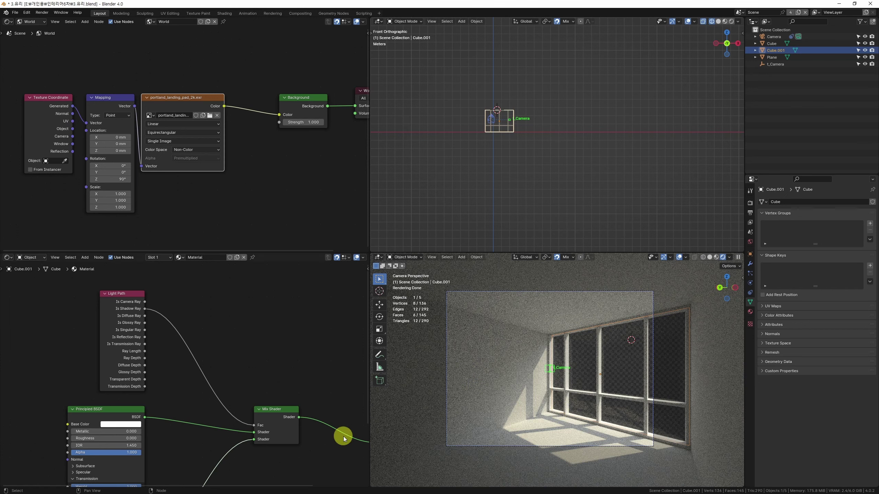
Step: Darken the Transparent BSDF colour of the glass material and bring it back to its bright tone
{"action": "middle_click_drag", "start_coordinate": [185, 410], "coordinate": [255, 266]}
{"action": "scroll", "coordinate": [202, 399], "scroll_direction": "up", "scroll_amount": 3}
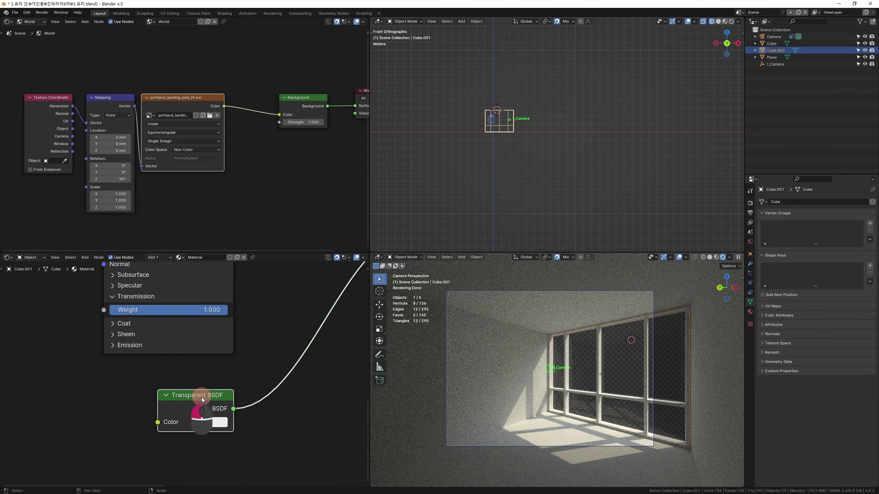
{"action": "left_click", "coordinate": [213, 424]}
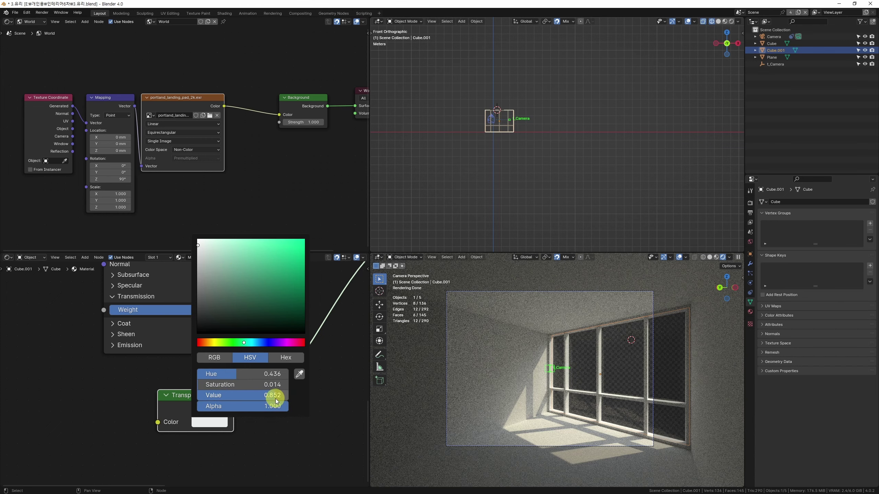
{"action": "left_click_drag", "start_coordinate": [277, 402], "coordinate": [222, 403]}
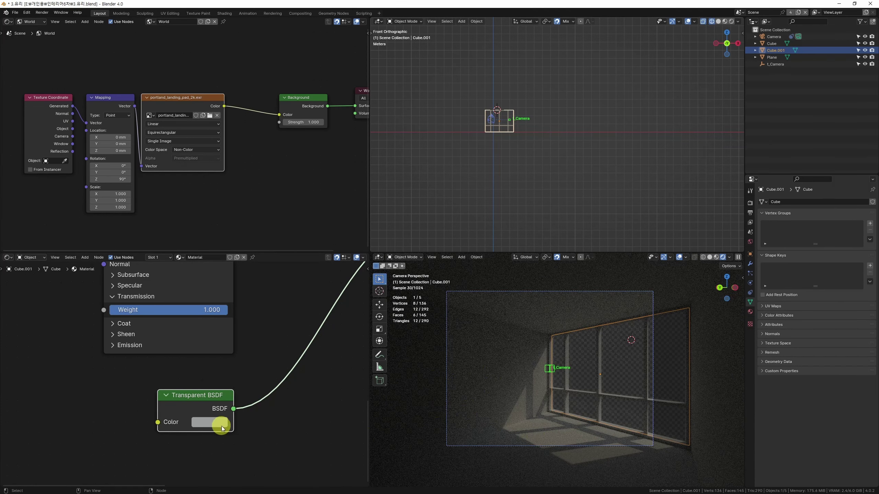
{"action": "left_click", "coordinate": [221, 426]}
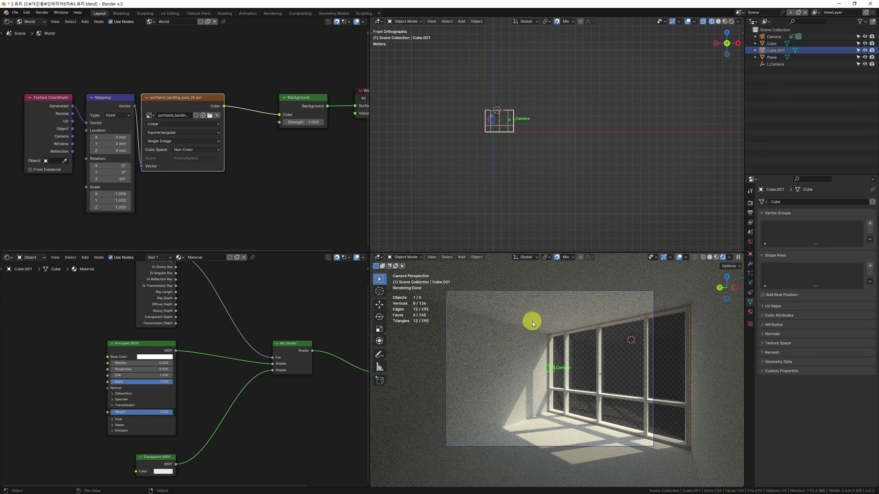
Step: Set the world environment texture's Mapping rotation on Z to 180°
{"action": "left_click", "coordinate": [114, 179]}
{"action": "type", "text": "180"}
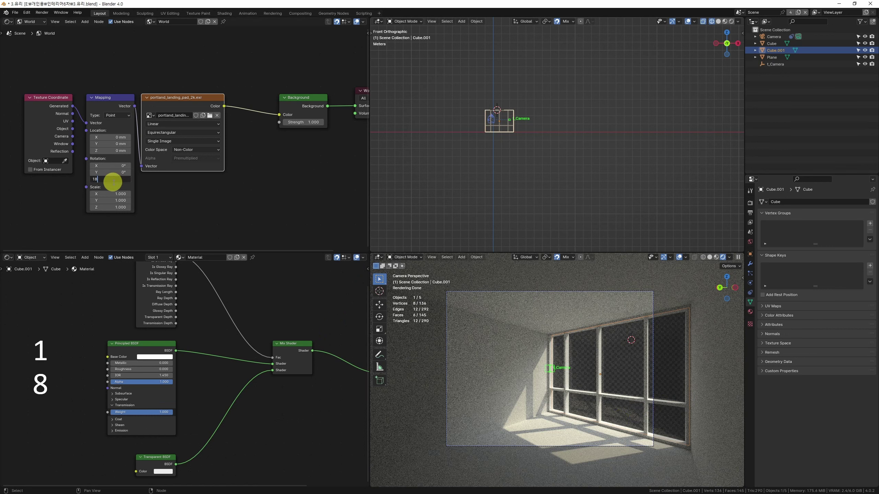
{"action": "key", "text": "Return"}
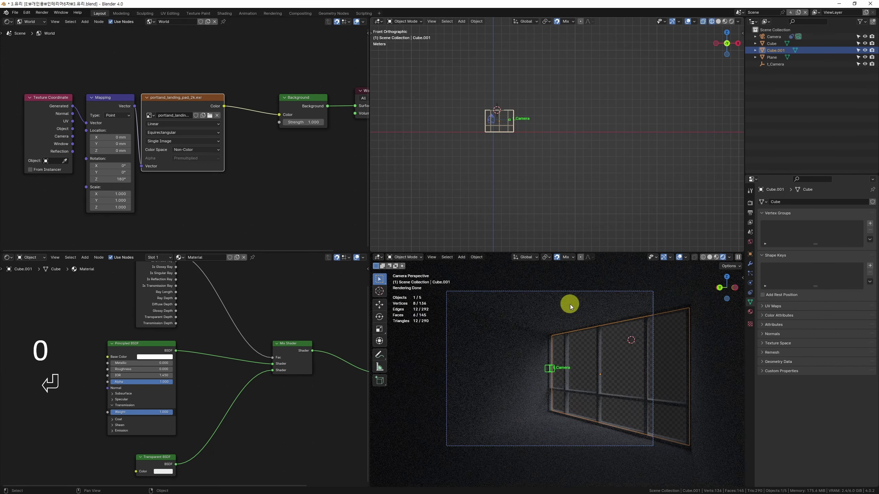
Step: Move the glass object about 11.1 m sideways and 9.6 m up, away from the window
{"action": "key", "text": "g"}
{"action": "left_click", "coordinate": [610, 94]}
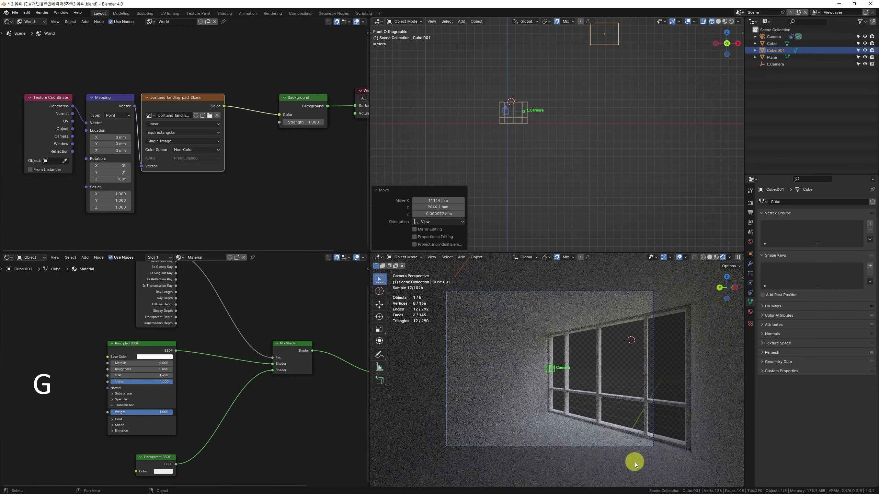
Step: Set the world Background strength to 3
{"action": "left_click", "coordinate": [305, 122]}
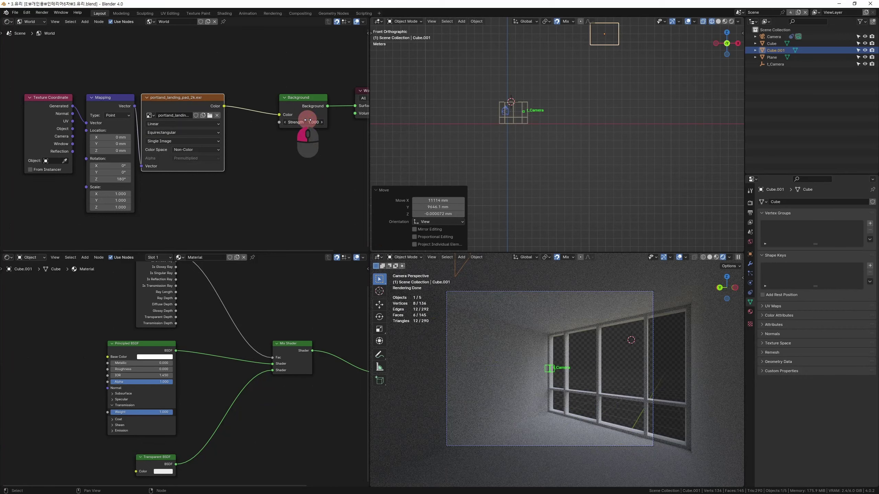
{"action": "type", "text": "3"}
{"action": "key", "text": "Return"}
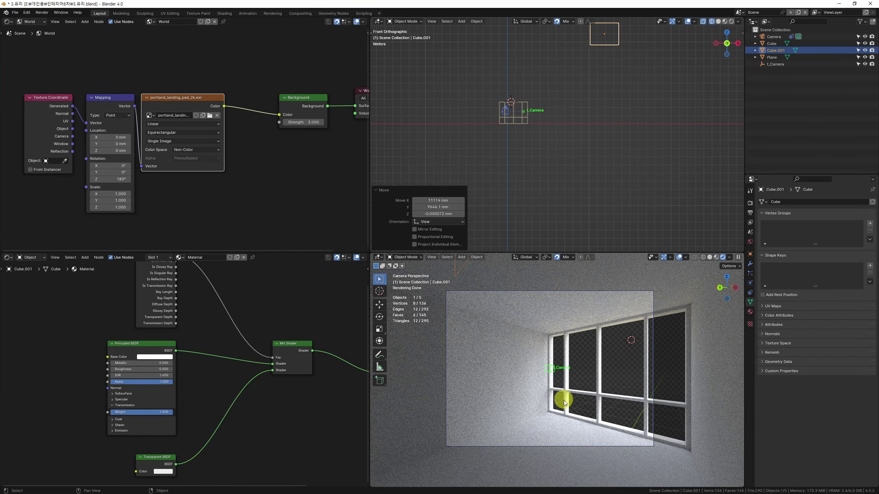
Step: Move the glass object back into the window, snapping its corner to the lower corner of the frame
{"action": "scroll", "coordinate": [516, 131], "scroll_direction": "up", "scroll_amount": 10}
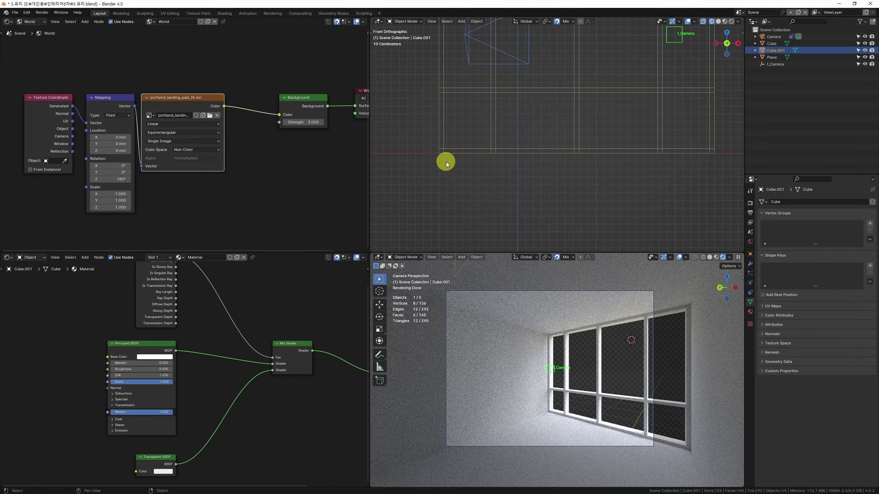
{"action": "key", "text": "g"}
{"action": "left_click", "coordinate": [436, 159]}
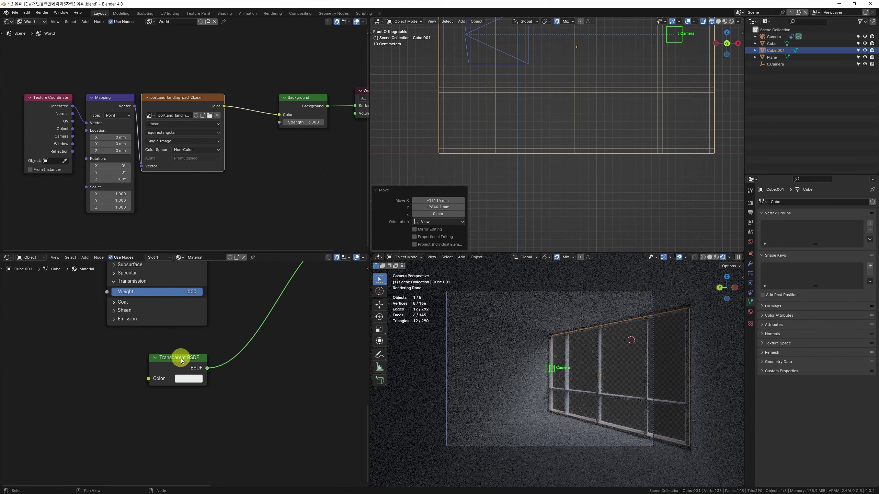
Step: Connect the Transparent BSDF directly to the Material Output as a preview, and reconnect the Mix Shader to the output
{"action": "left_click", "coordinate": [184, 361]}
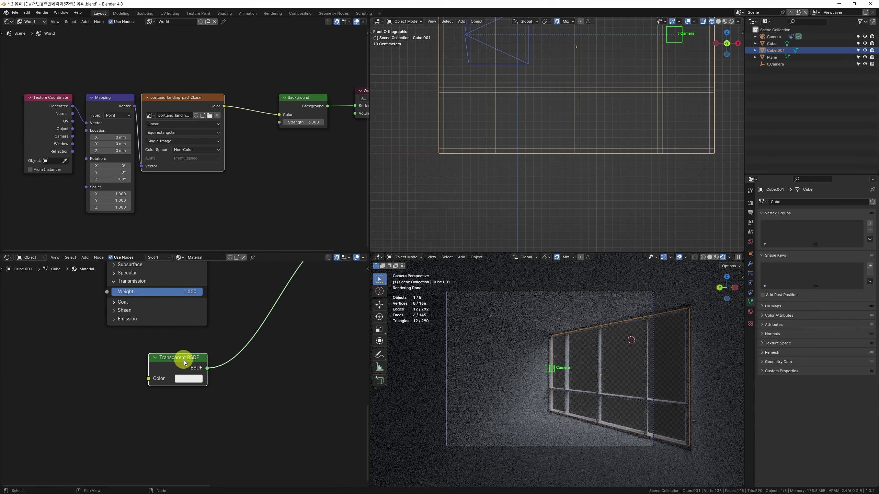
{"action": "left_click", "coordinate": [184, 362], "text": "ctrl+shift"}
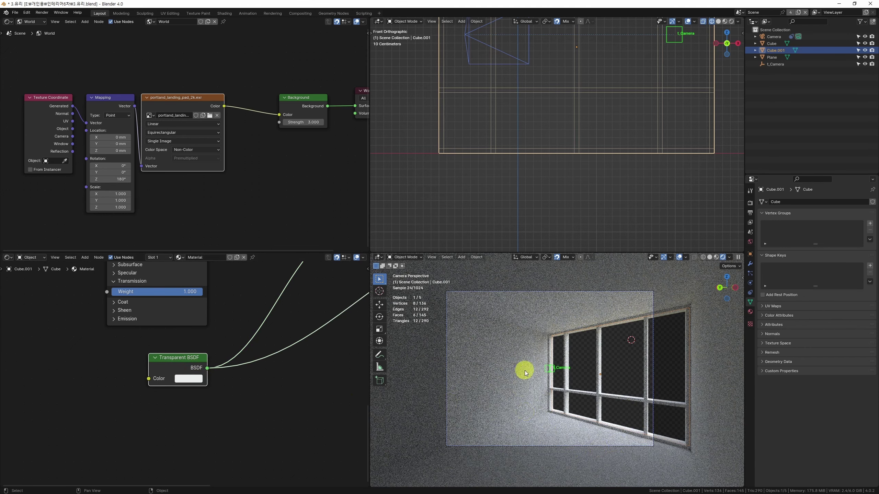
{"action": "scroll", "coordinate": [161, 417], "scroll_direction": "down", "scroll_amount": 3}
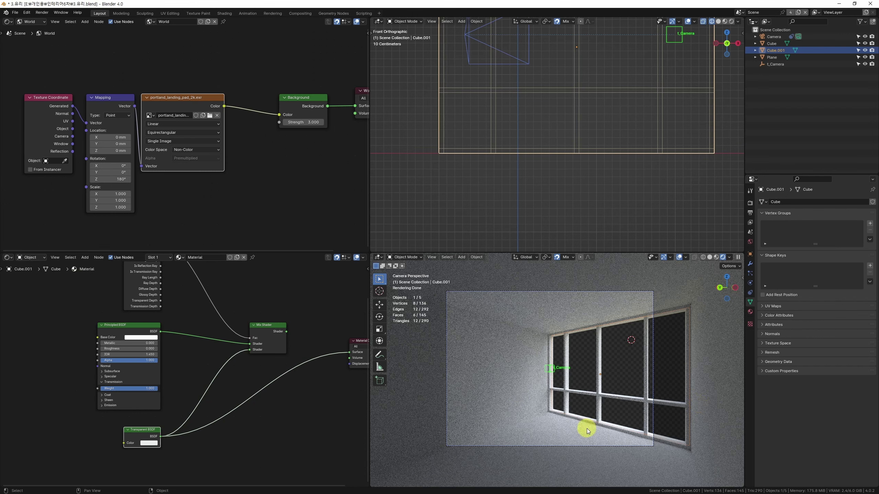
{"action": "key", "text": "ctrl+z"}
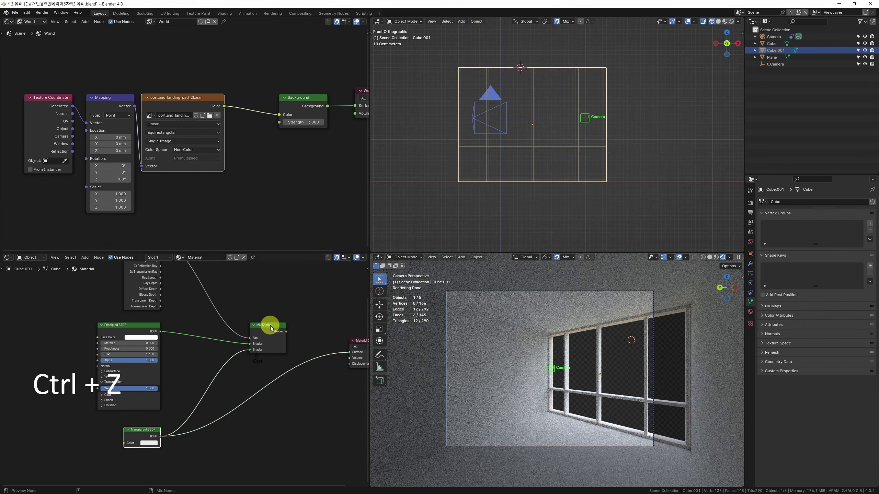
{"action": "left_click", "coordinate": [270, 326], "text": "ctrl+shift"}
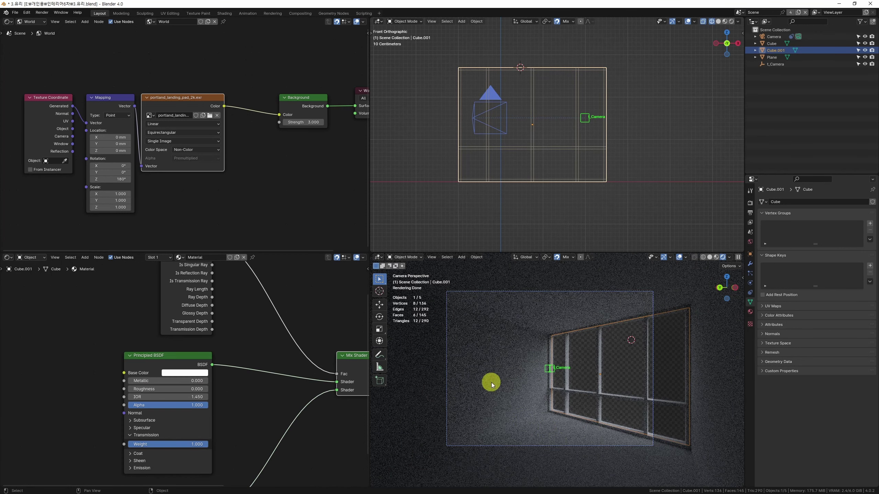
Step: Move the world texture nodes away from the Background node and disconnect the environment texture from its Color input
{"action": "left_click_drag", "start_coordinate": [236, 71], "coordinate": [54, 158]}
{"action": "key", "text": "g"}
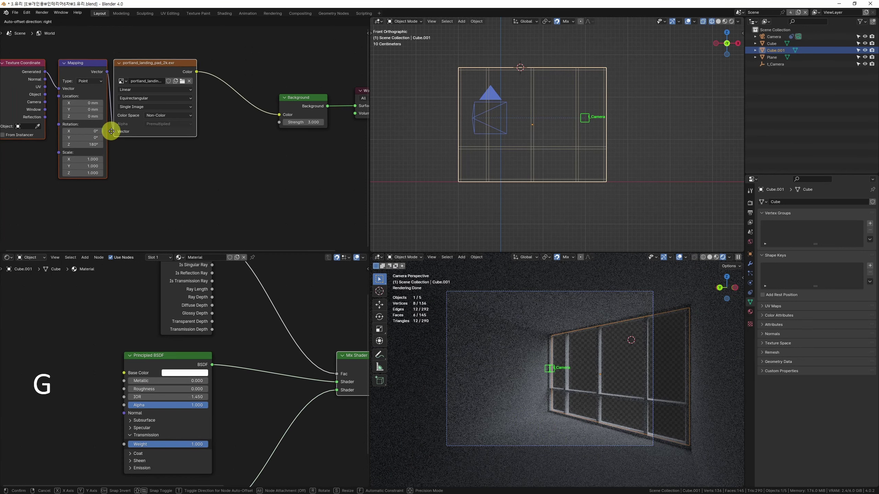
{"action": "left_click", "coordinate": [95, 153]}
{"action": "left_click_drag", "start_coordinate": [279, 114], "coordinate": [242, 67]}
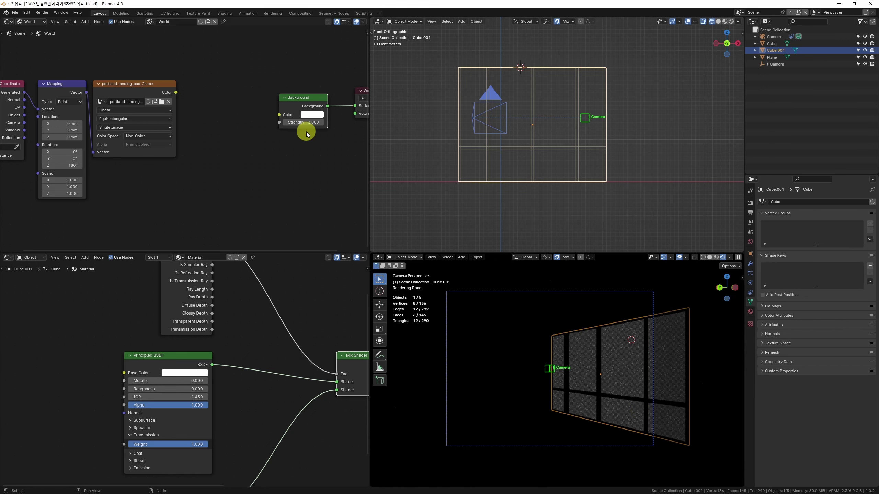
Step: Move the glass object about 2.3 m sideways and 4.2 m up, out of the window, and undo the move
{"action": "key", "text": "g"}
{"action": "key", "text": "ctrl+z"}
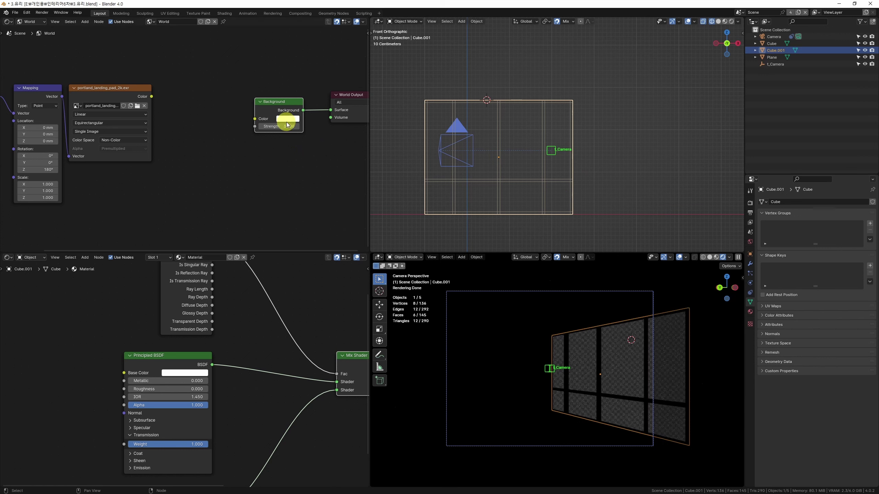
{"action": "scroll", "coordinate": [569, 206], "scroll_direction": "down", "scroll_amount": 3}
{"action": "key", "text": "g"}
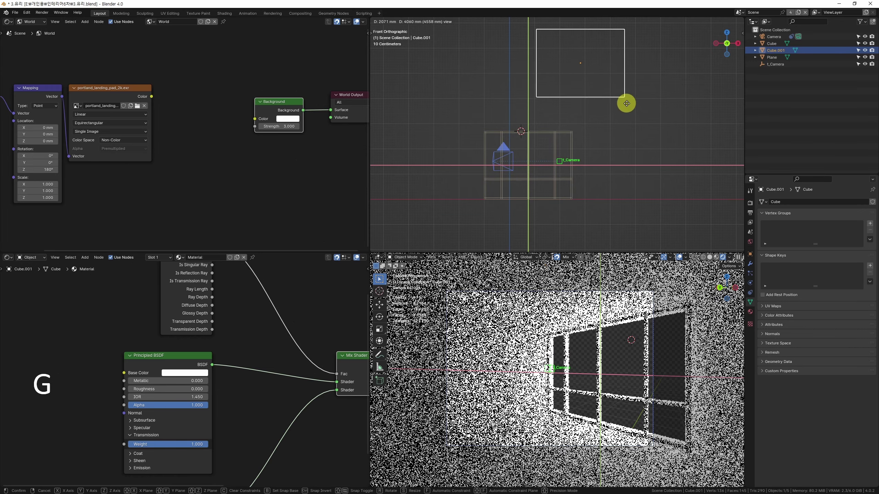
{"action": "left_click", "coordinate": [629, 101]}
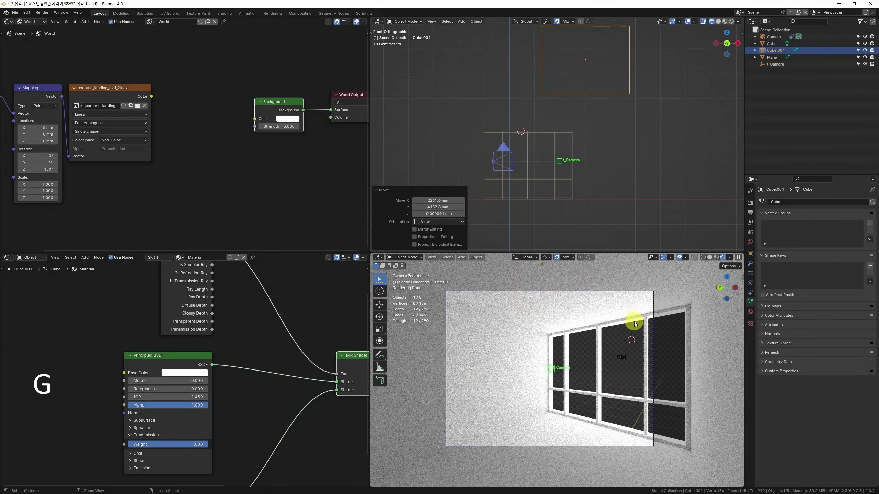
{"action": "key", "text": "ctrl+z"}
Step: Examine the glass material's full node setup in the maximized shader editor, including the Principled BSDF branch
{"action": "middle_click_drag", "start_coordinate": [258, 429], "coordinate": [241, 359]}
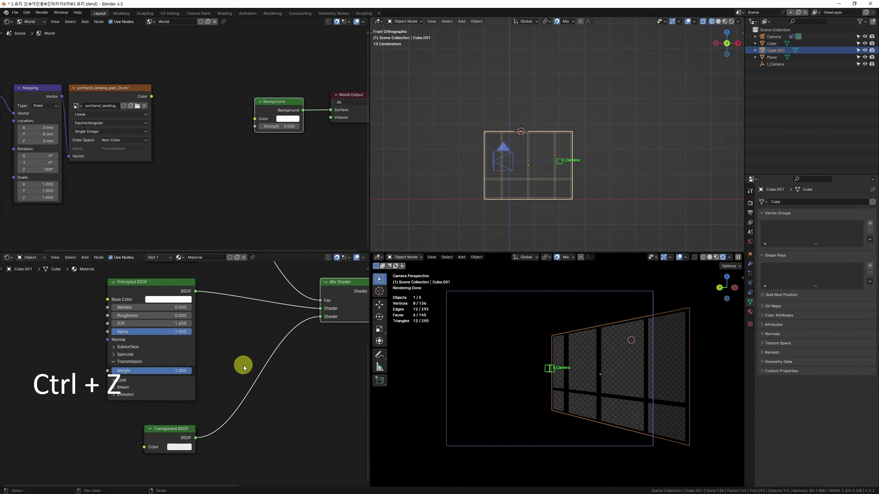
{"action": "key", "text": "alt+w"}
{"action": "middle_click_drag", "start_coordinate": [298, 277], "coordinate": [246, 427]}
{"action": "scroll", "coordinate": [246, 427], "scroll_direction": "down", "scroll_amount": 2}
{"action": "middle_click_drag", "start_coordinate": [374, 92], "coordinate": [353, 171]}
{"action": "scroll", "coordinate": [322, 222], "scroll_direction": "down", "scroll_amount": 3}
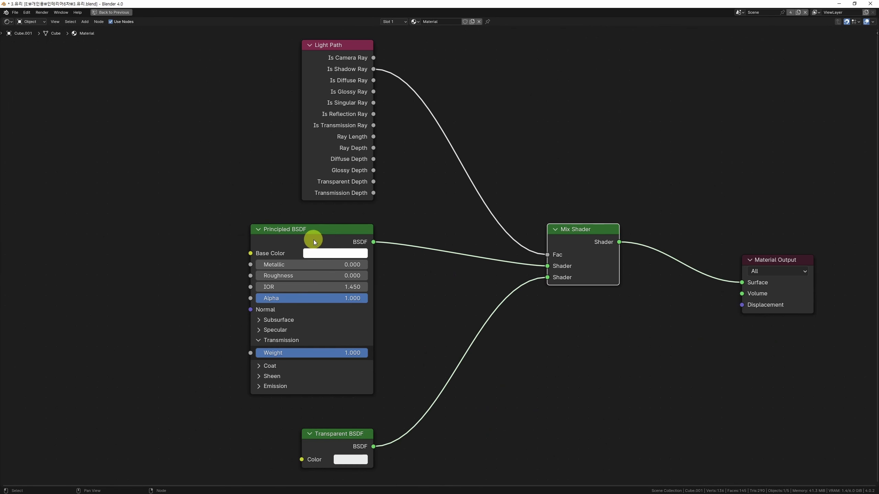
{"action": "left_click", "coordinate": [317, 231]}
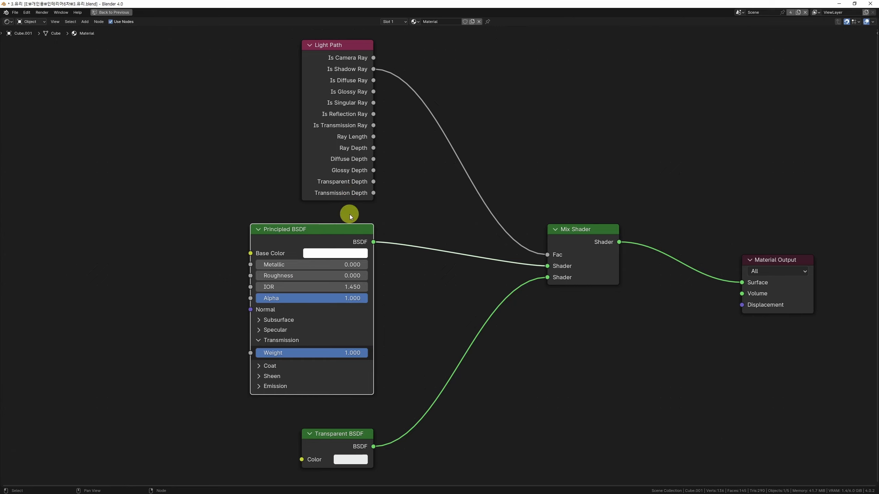
{"action": "key", "text": "alt+w"}
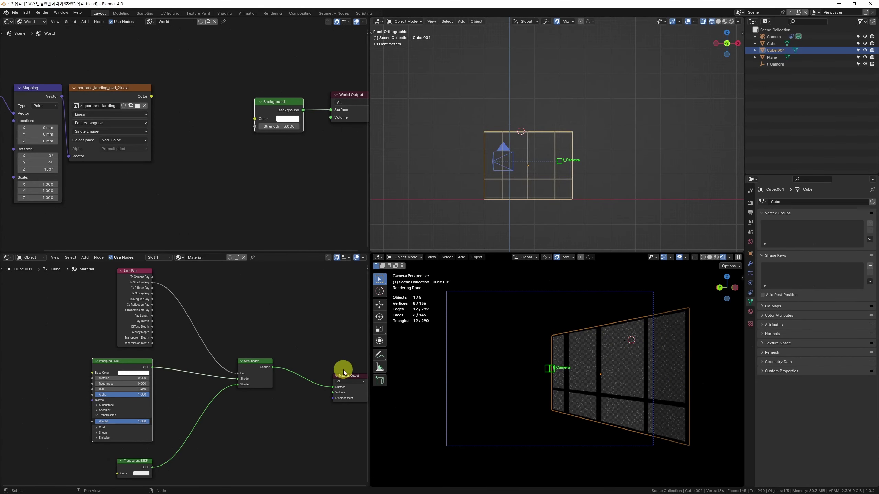
Step: Add a Math node set to Add beside the Light Path node in the glass material
{"action": "key", "text": "alt+w"}
{"action": "scroll", "coordinate": [417, 240], "scroll_direction": "up", "scroll_amount": 1}
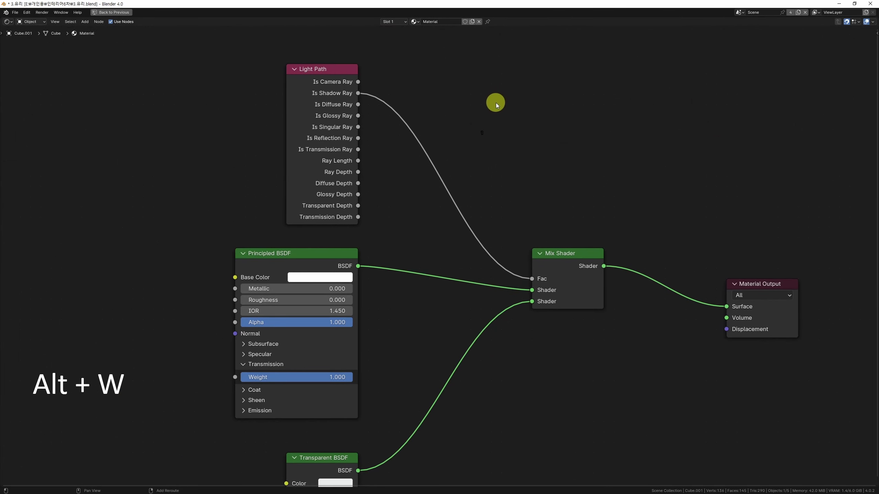
{"action": "key", "text": "shift+a"}
{"action": "type", "text": "math"}
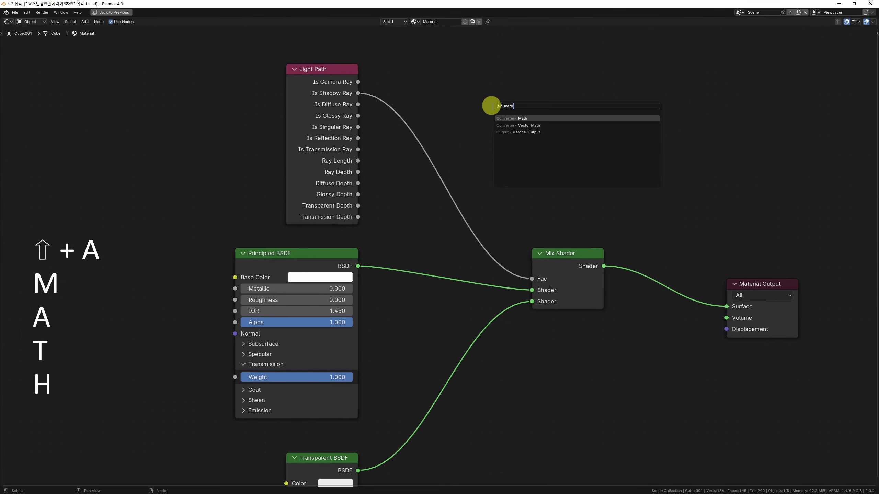
{"action": "key", "text": "Return"}
{"action": "key", "text": "Return"}
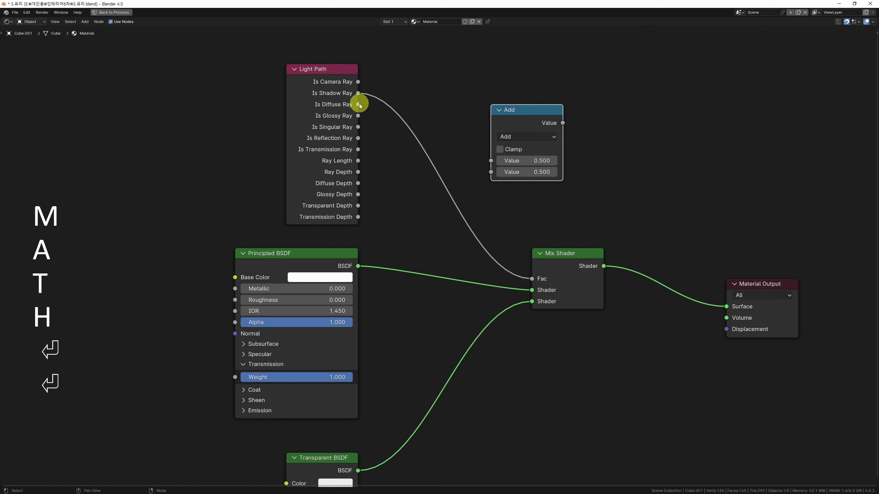
Step: Link Is Shadow Ray and Is Diffuse Ray to the Add node's two values and its output to the Mix Shader's Fac
{"action": "left_click_drag", "start_coordinate": [358, 93], "coordinate": [492, 162]}
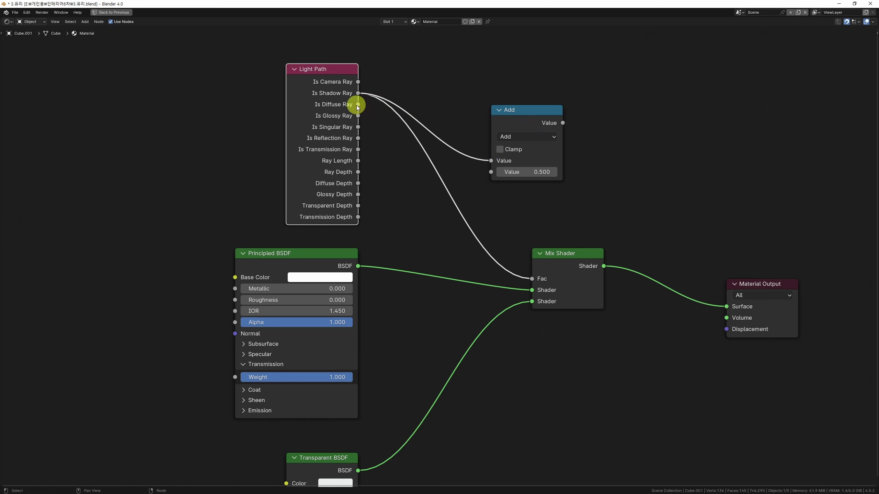
{"action": "left_click_drag", "start_coordinate": [357, 105], "coordinate": [491, 172]}
{"action": "left_click_drag", "start_coordinate": [563, 123], "coordinate": [532, 278]}
{"action": "left_click_drag", "start_coordinate": [515, 128], "coordinate": [485, 160]}
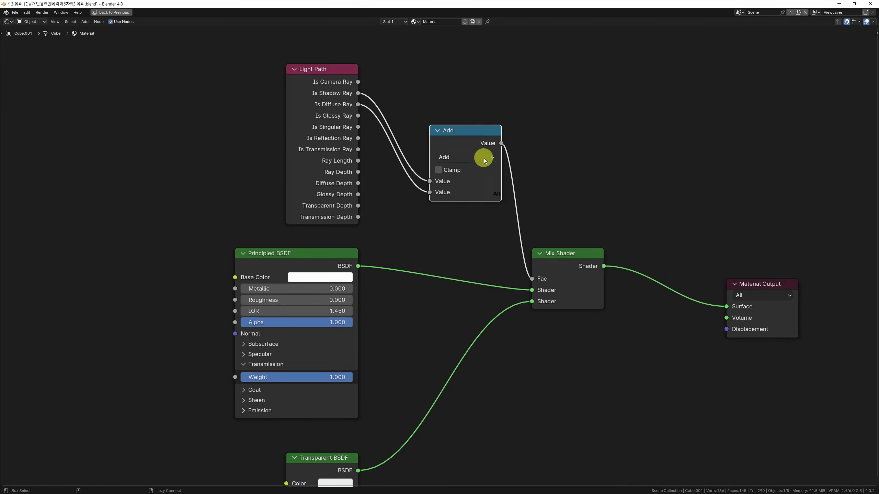
{"action": "key", "text": "alt+w"}
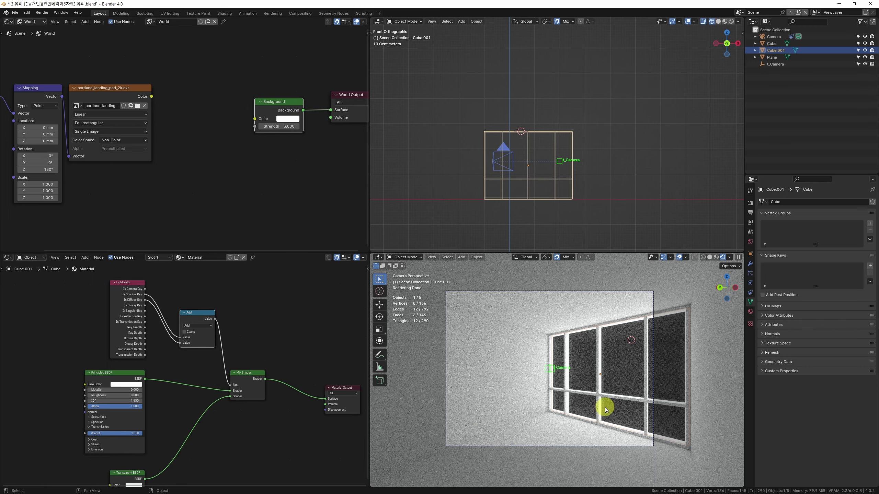
Step: Move the glass object about 4.2 m sideways and 4.1 m up, out of the window, and undo the move
{"action": "key", "text": "g"}
{"action": "left_click", "coordinate": [678, 97]}
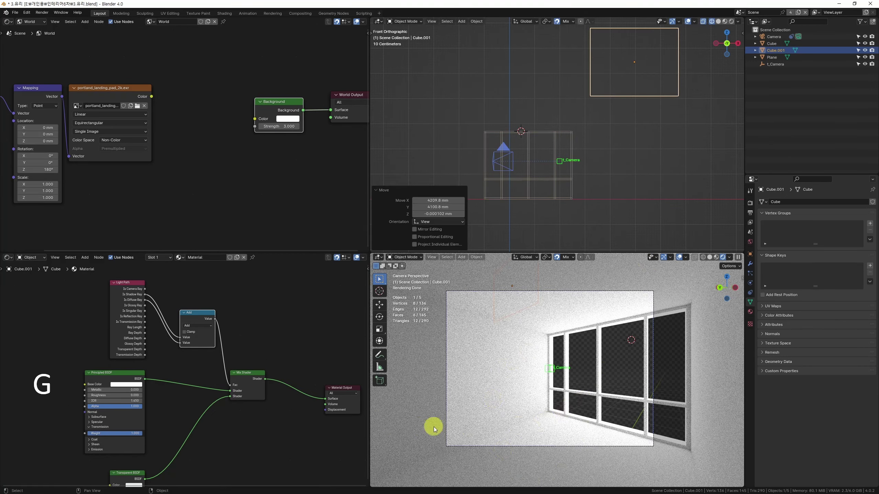
{"action": "key", "text": "ctrl+z"}
Step: Check the Transparent BSDF's color and link the portland_landing_pad_2k.exr Color output to the Background's Color
{"action": "middle_click_drag", "start_coordinate": [182, 481], "coordinate": [154, 319]}
{"action": "scroll", "coordinate": [154, 319], "scroll_direction": "up", "scroll_amount": 2}
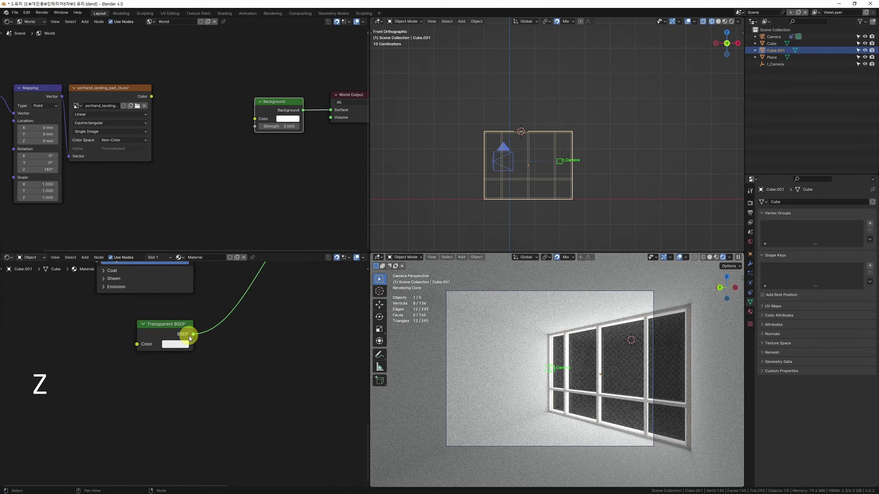
{"action": "left_click", "coordinate": [173, 349]}
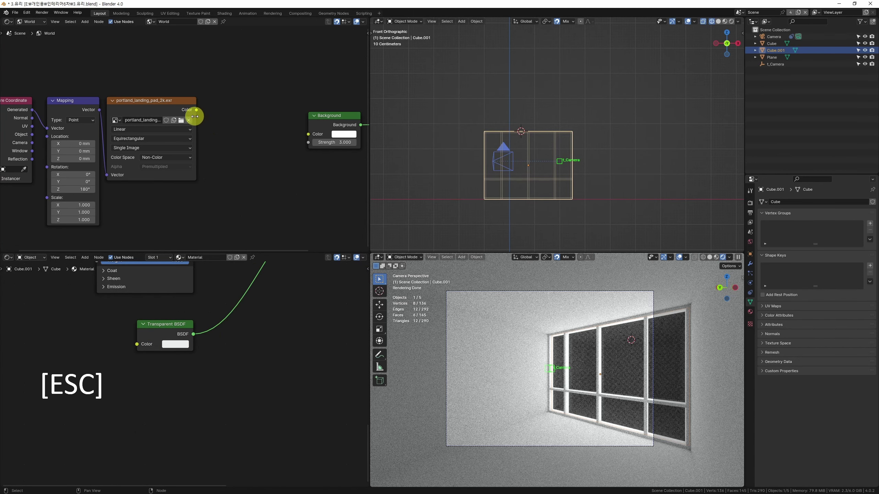
{"action": "left_click_drag", "start_coordinate": [196, 110], "coordinate": [310, 132]}
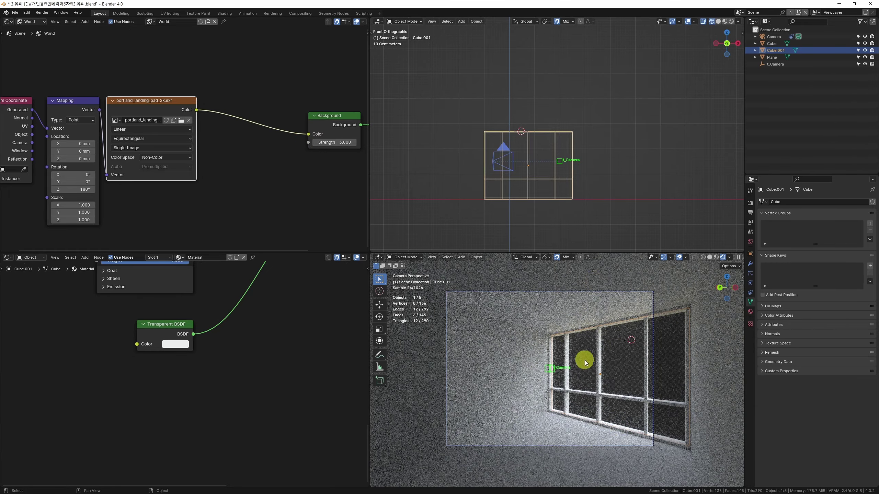
Step: With the environment image linked, move the glass about 3.1 m sideways and 4.9 m up, and undo the move
{"action": "middle_click_drag", "start_coordinate": [602, 142], "coordinate": [592, 151], "text": "shift"}
{"action": "key", "text": "g"}
{"action": "left_click", "coordinate": [669, 91]}
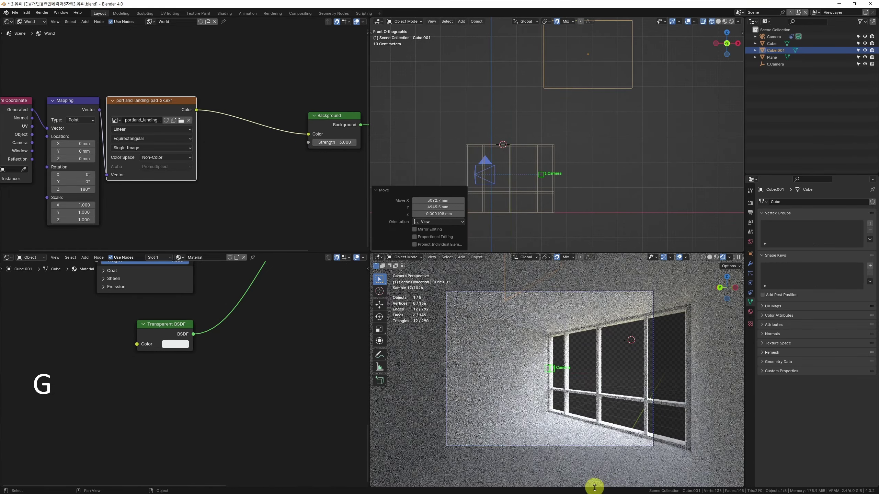
{"action": "key", "text": "ctrl+z"}
Step: Compare the lighting with Is Shadow Ray linked directly to the Mix Shader's Fac, and restore the Add node's link
{"action": "middle_click_drag", "start_coordinate": [275, 315], "coordinate": [258, 322]}
{"action": "scroll", "coordinate": [258, 323], "scroll_direction": "down", "scroll_amount": 2}
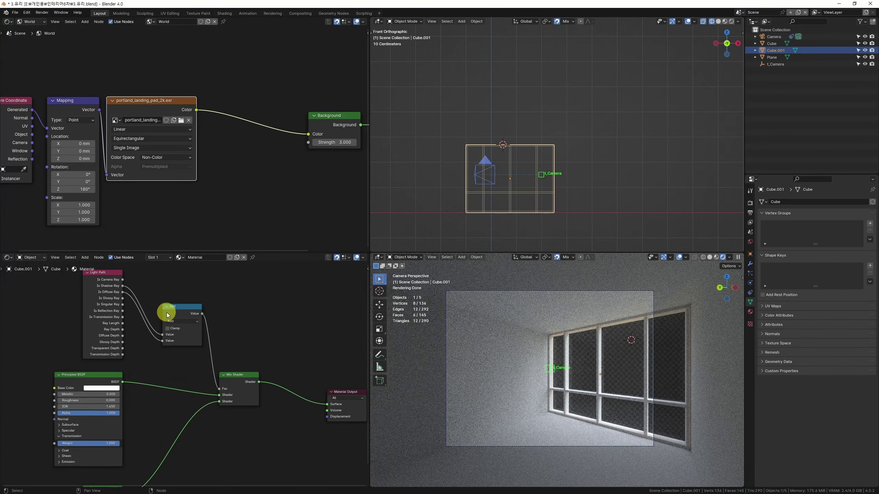
{"action": "left_click_drag", "start_coordinate": [124, 286], "coordinate": [220, 400]}
{"action": "left_click", "coordinate": [656, 447]}
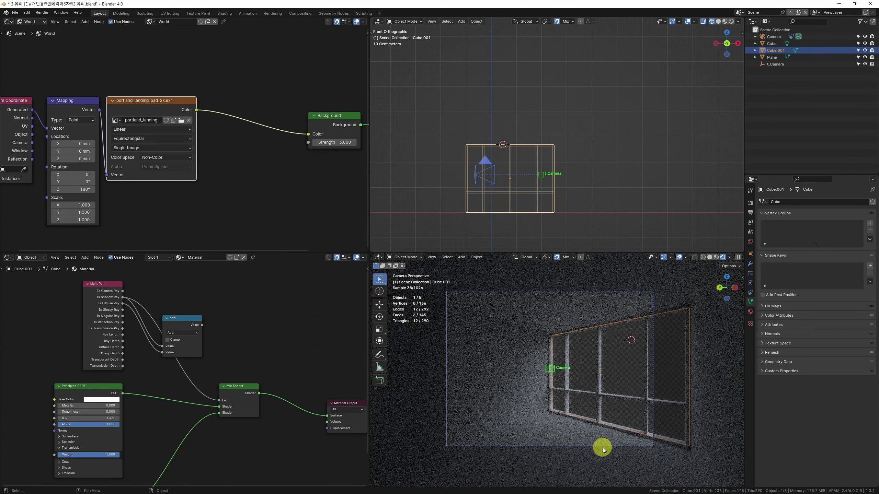
{"action": "key", "text": "ctrl+z"}
{"action": "left_click_drag", "start_coordinate": [155, 290], "coordinate": [252, 400]}
{"action": "left_click", "coordinate": [133, 393]}
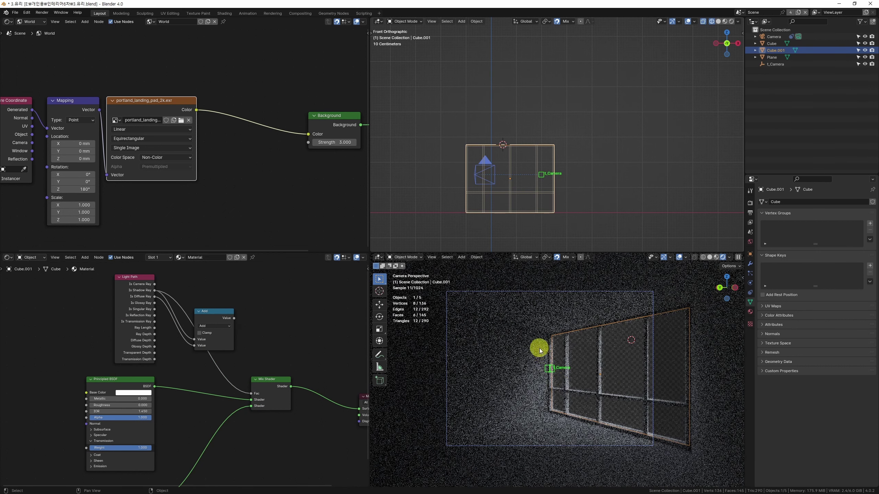
{"action": "left_click", "coordinate": [231, 320]}
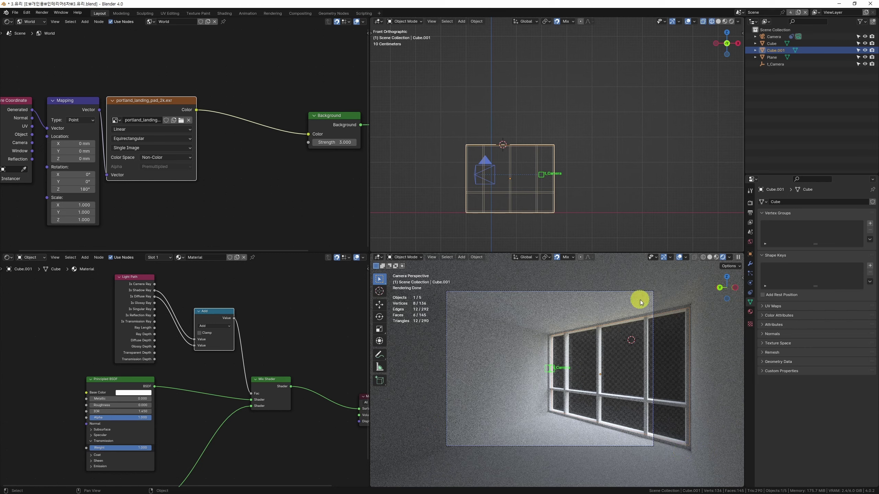
Step: Move the world's Background node next to the environment texture node
{"action": "middle_click_drag", "start_coordinate": [534, 405], "coordinate": [547, 484], "text": "shift"}
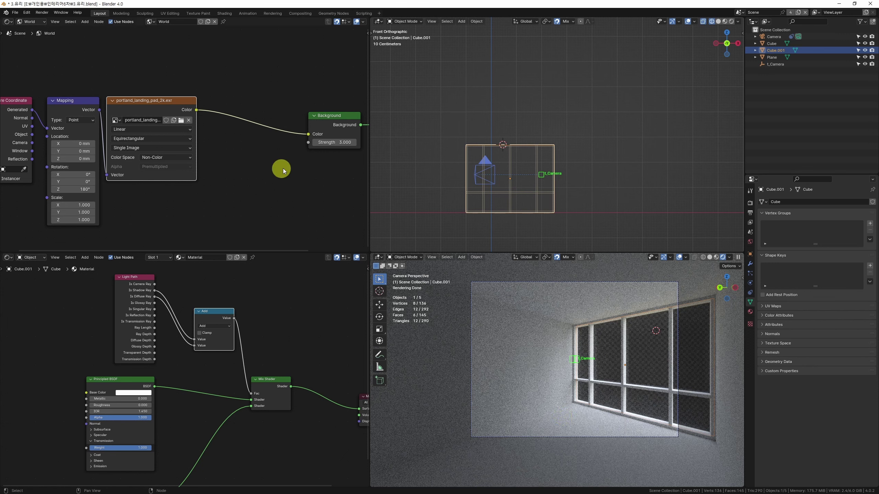
{"action": "left_click", "coordinate": [322, 122]}
{"action": "key", "text": "g"}
{"action": "left_click", "coordinate": [239, 121]}
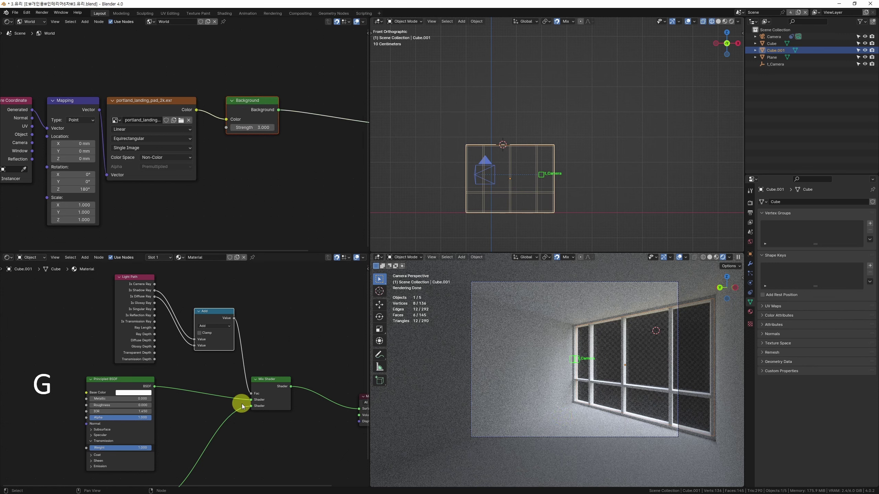
{"action": "scroll", "coordinate": [170, 448], "scroll_direction": "down", "scroll_amount": 5}
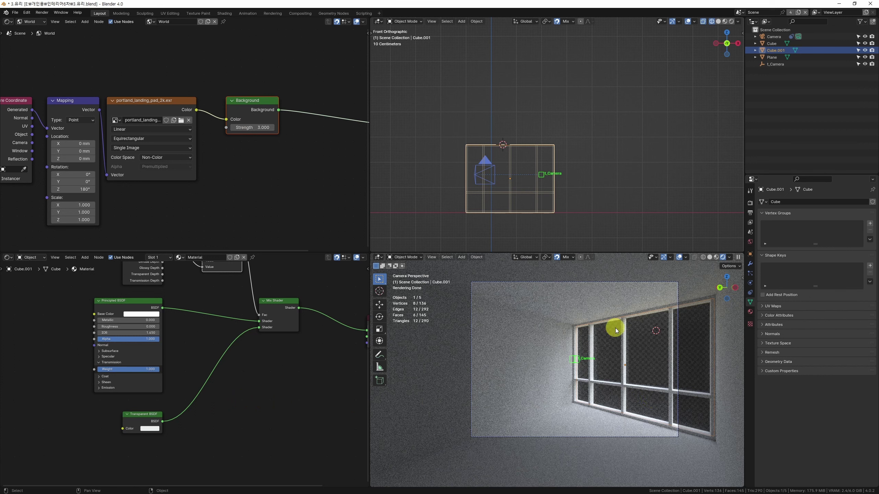
Step: Move the Background node away from the environment texture and unlink the texture from the Background's Color
{"action": "left_click", "coordinate": [247, 103]}
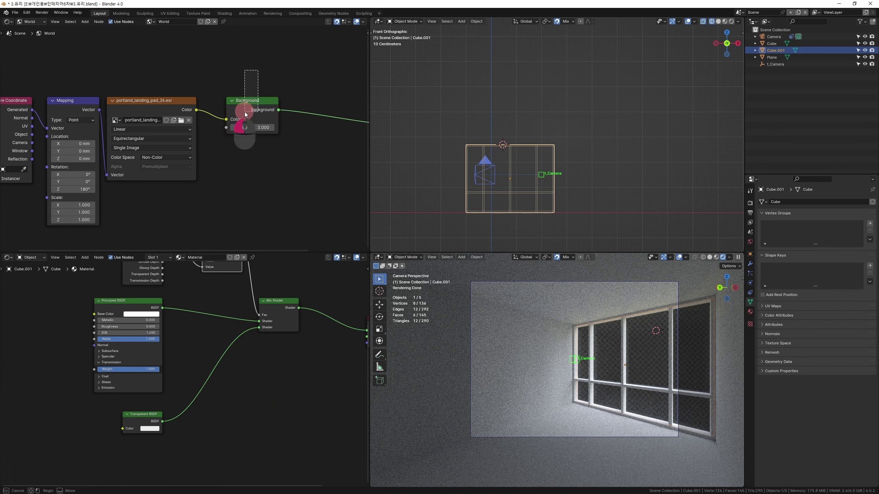
{"action": "key", "text": "g"}
{"action": "left_click", "coordinate": [268, 127]}
{"action": "left_click_drag", "start_coordinate": [272, 119], "coordinate": [199, 123]}
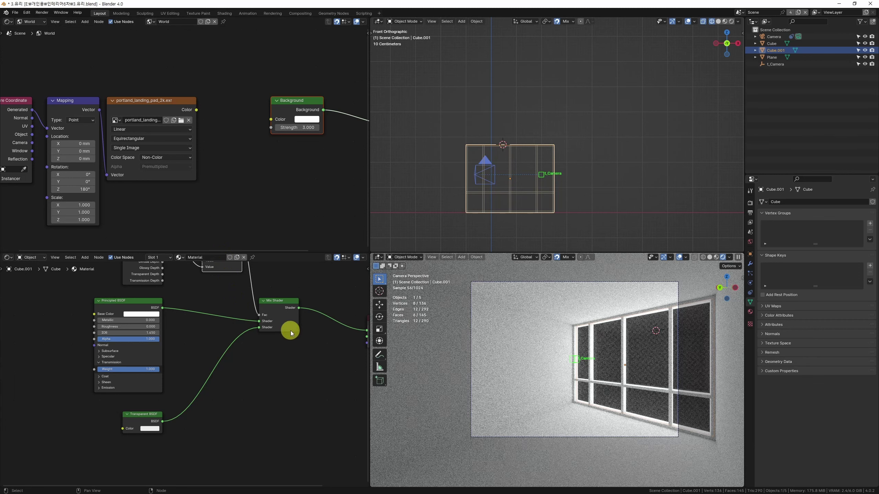
Step: Link Is Shadow Ray directly to the Mix Shader's Fac under the plain white background, and undo the link
{"action": "middle_click_drag", "start_coordinate": [290, 331], "coordinate": [285, 425]}
{"action": "left_click_drag", "start_coordinate": [157, 305], "coordinate": [252, 408]}
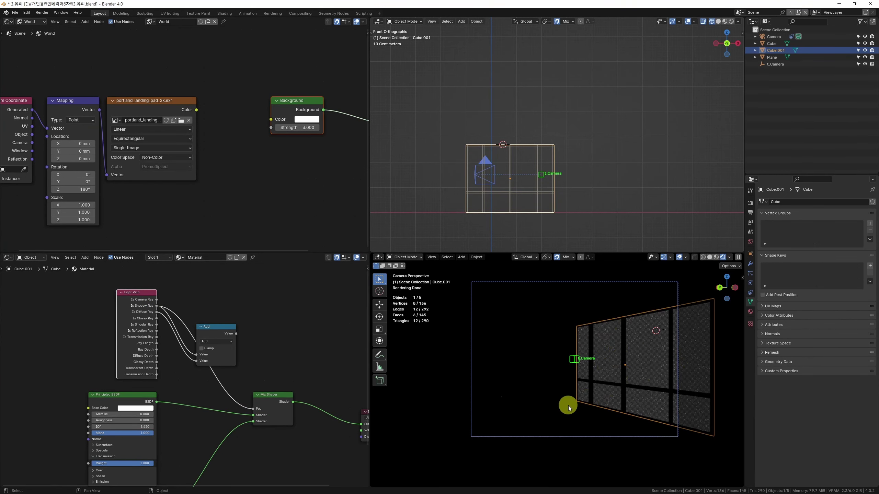
{"action": "key", "text": "ctrl+z"}
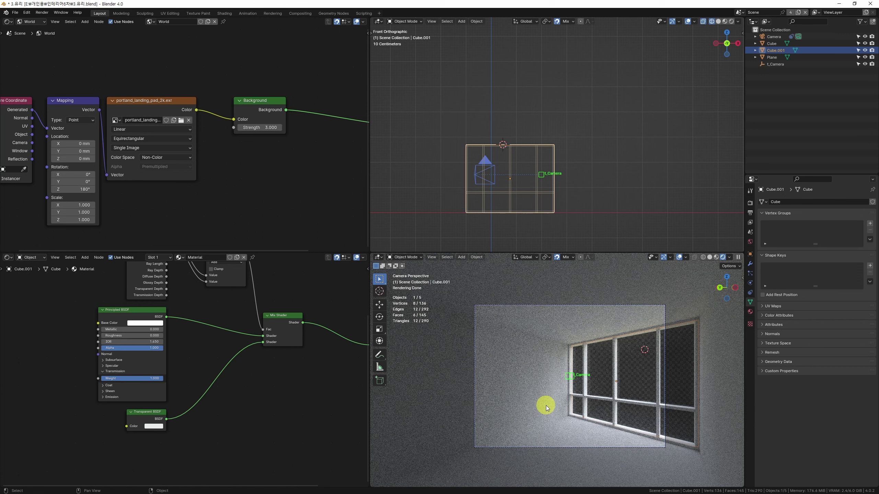
Step: Swap the Mix Shader's two shader inputs in the maximized glass material editor
{"action": "middle_click_drag", "start_coordinate": [253, 325], "coordinate": [237, 405]}
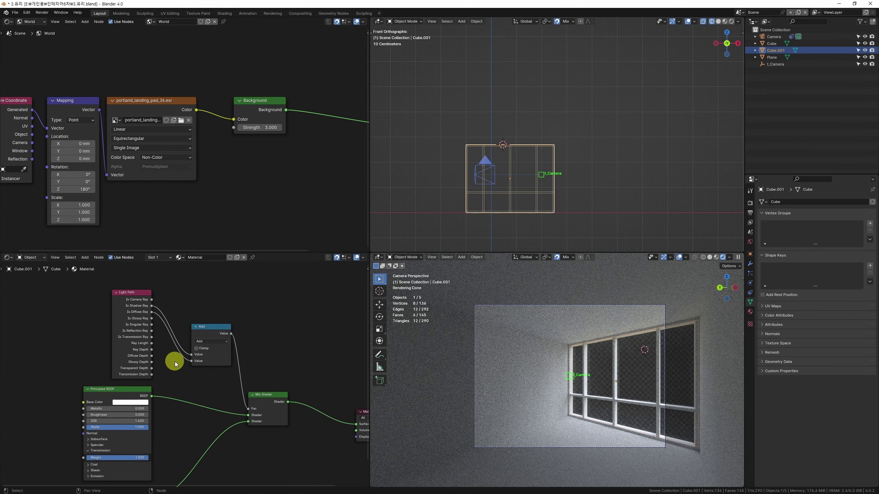
{"action": "key", "text": "alt+w"}
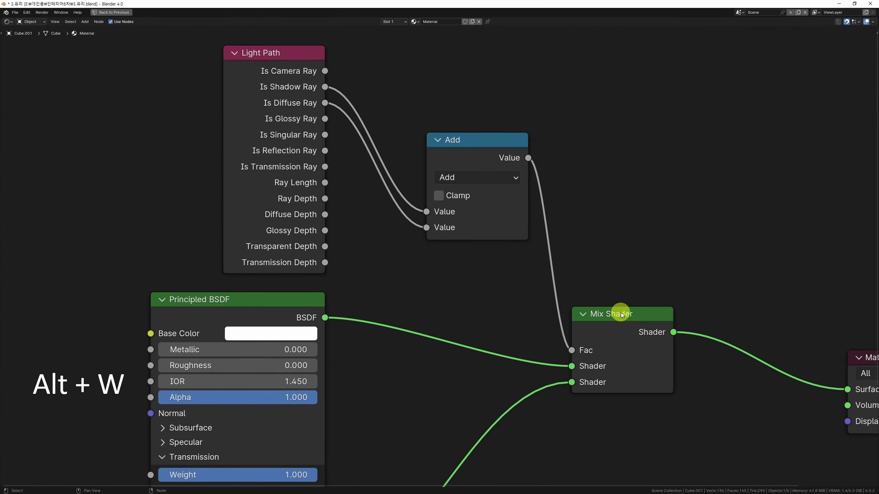
{"action": "left_click", "coordinate": [621, 314]}
{"action": "key", "text": "alt+s"}
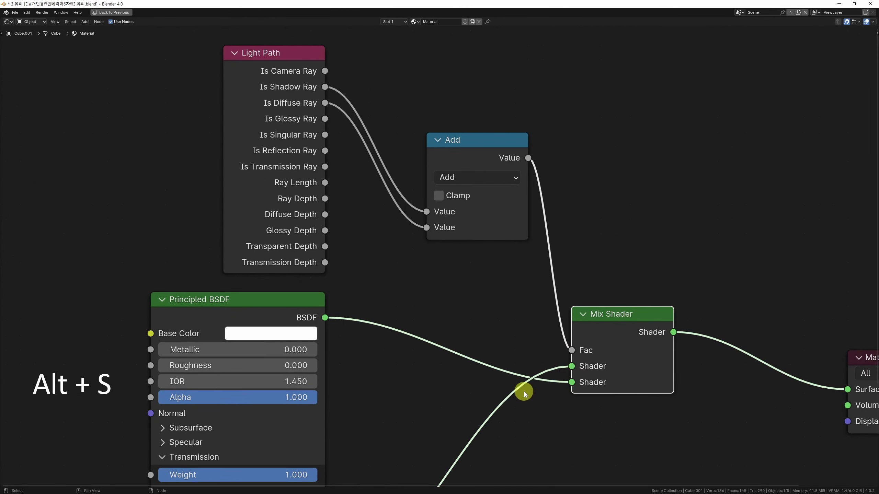
Step: Link Is Glossy Ray directly to the Mix Shader's Fac, restore the split layout, and check the Transparent BSDF branch
{"action": "middle_click_drag", "start_coordinate": [325, 170], "coordinate": [323, 216]}
{"action": "left_click", "coordinate": [332, 197]}
{"action": "left_click_drag", "start_coordinate": [323, 165], "coordinate": [569, 397]}
{"action": "key", "text": "ctrl+space"}
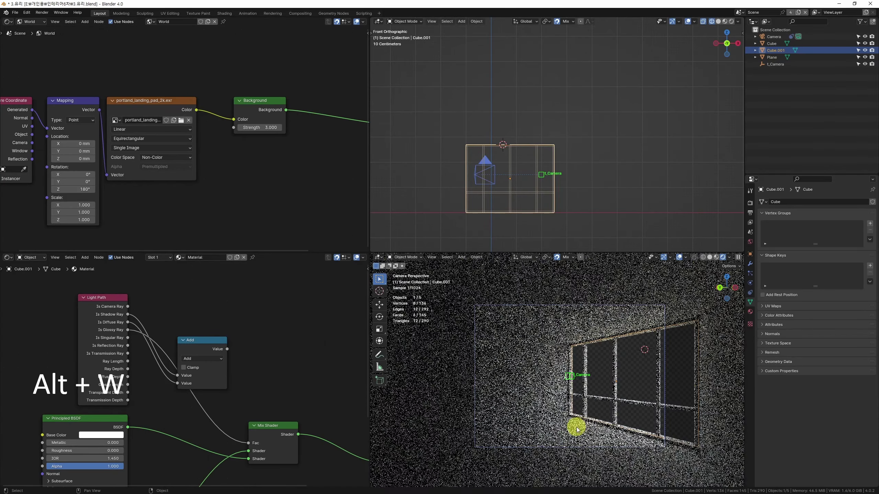
{"action": "middle_click_drag", "start_coordinate": [197, 454], "coordinate": [231, 333]}
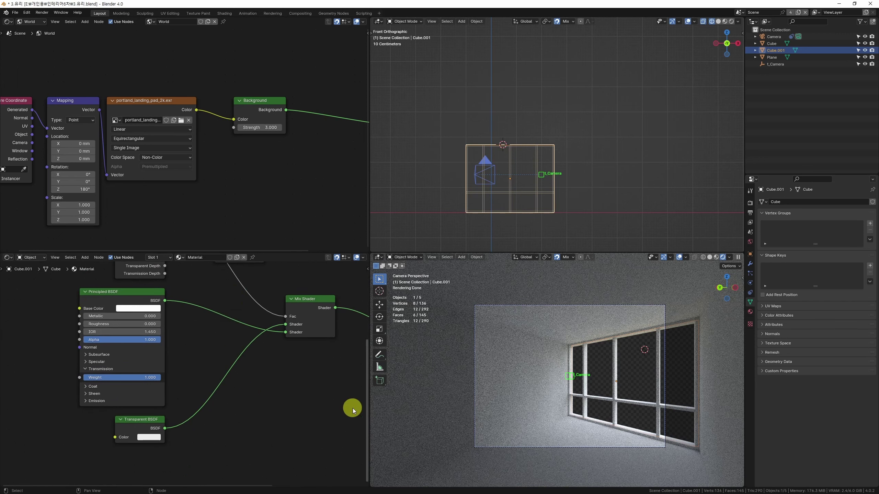
{"action": "mouse_move", "coordinate": [138, 423]}
{"action": "left_mouse_down"}
{"action": "mouse_move", "coordinate": [166, 431]}
{"action": "mouse_move", "coordinate": [153, 430]}
{"action": "left_mouse_up"}
{"action": "scroll", "coordinate": [171, 320], "scroll_direction": "up", "scroll_amount": 5, "text": "shift"}
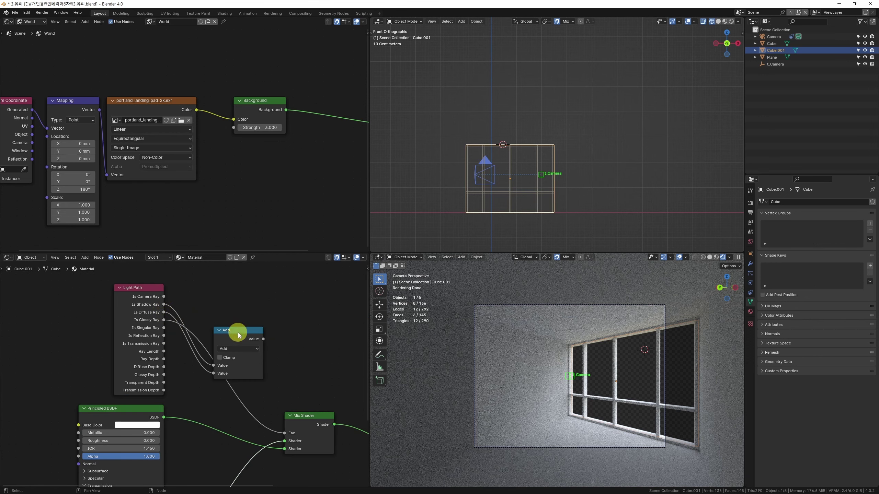
Step: Try the Add node's Value as the Fac of the Mix Shader with swapped inputs, and undo the link
{"action": "left_click_drag", "start_coordinate": [238, 332], "coordinate": [284, 432]}
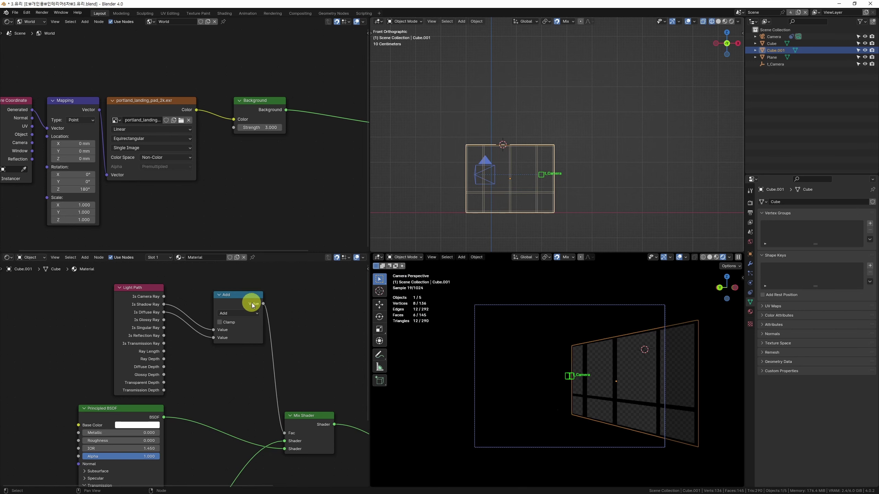
{"action": "key", "text": "ctrl+z"}
{"action": "middle_click_drag", "start_coordinate": [291, 410], "coordinate": [288, 390]}
Step: Swap the Mix Shader's inputs back and link the Add node's Value to its Fac
{"action": "left_click", "coordinate": [314, 401]}
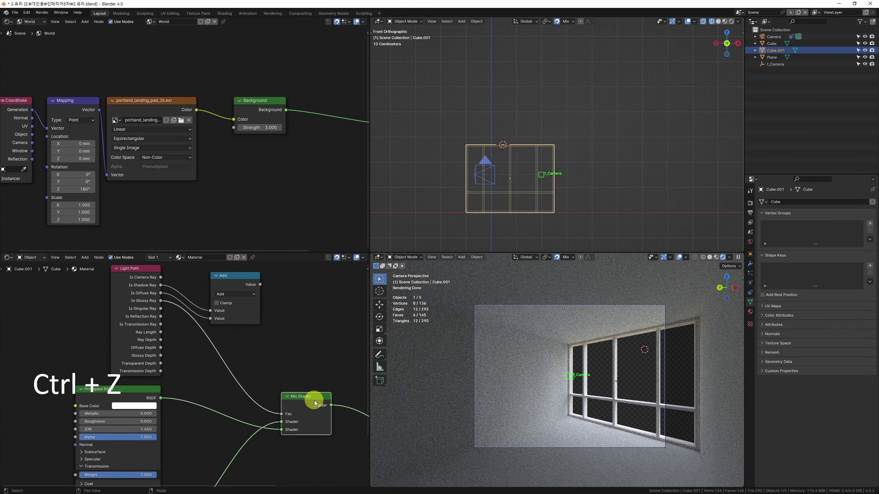
{"action": "key", "text": "alt+s"}
{"action": "left_click_drag", "start_coordinate": [247, 278], "coordinate": [280, 414]}
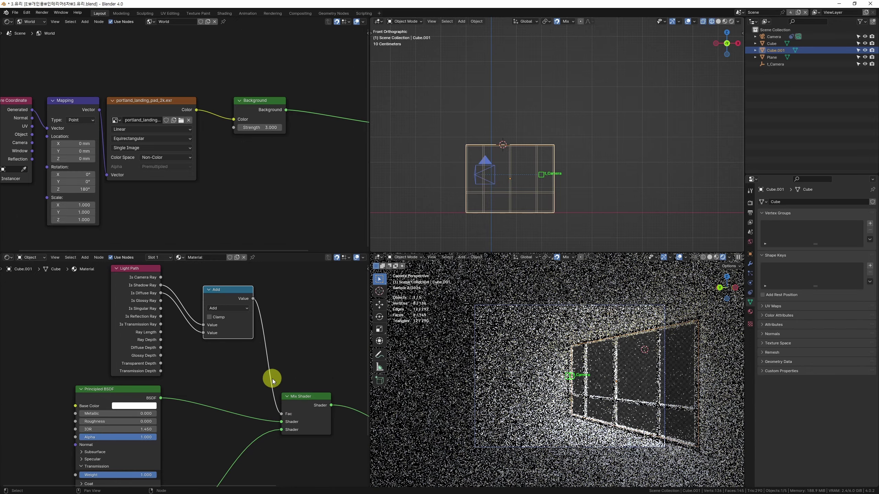
Step: Tidy the glass material by placing the Add node beside Light Path and the Material Output closer to the Mix Shader
{"action": "left_click_drag", "start_coordinate": [229, 330], "coordinate": [223, 337]}
{"action": "scroll", "coordinate": [223, 318], "scroll_direction": "down", "scroll_amount": 3}
{"action": "key", "text": "g"}
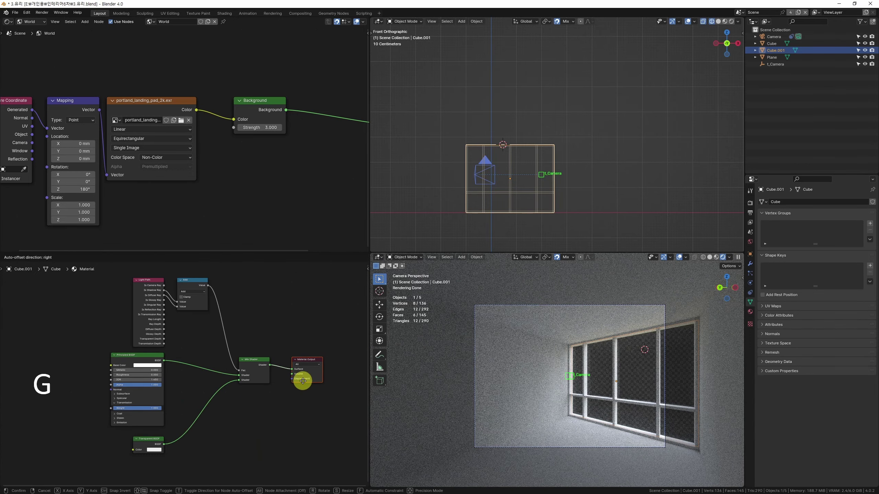
{"action": "left_click", "coordinate": [300, 378]}
{"action": "left_click", "coordinate": [289, 411]}
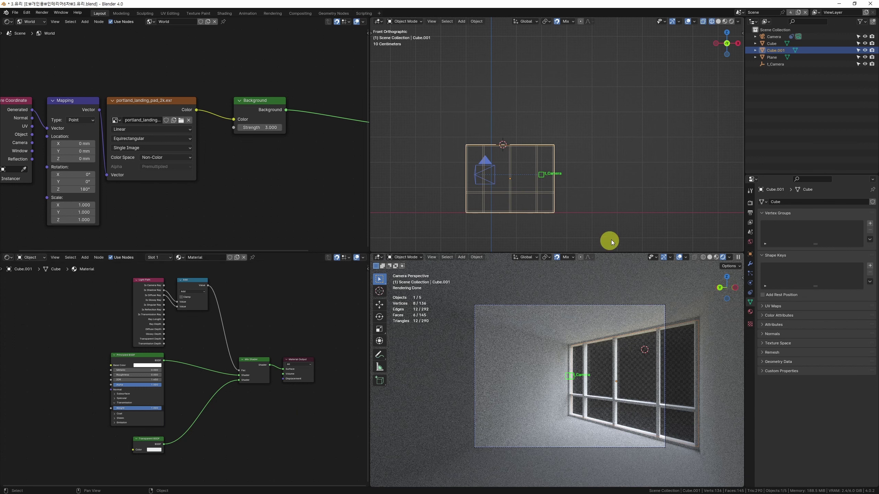
Step: Deselect the glass object in the front view
{"action": "middle_click_drag", "start_coordinate": [481, 169], "coordinate": [558, 134], "text": "shift"}
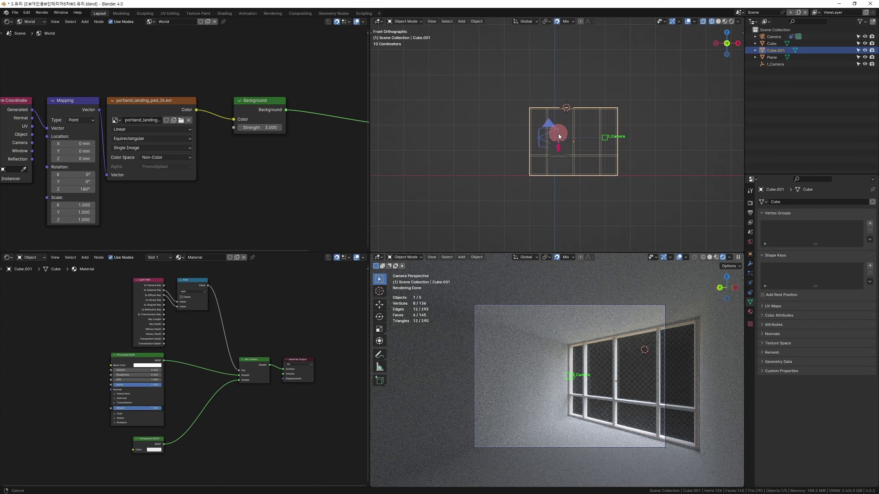
{"action": "left_click", "coordinate": [558, 134]}
{"action": "scroll", "coordinate": [638, 156], "scroll_direction": "up", "scroll_amount": 3}
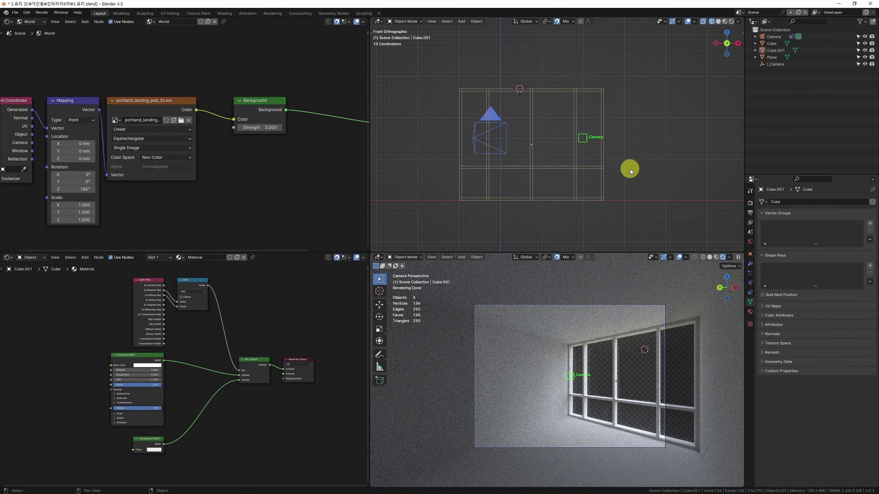